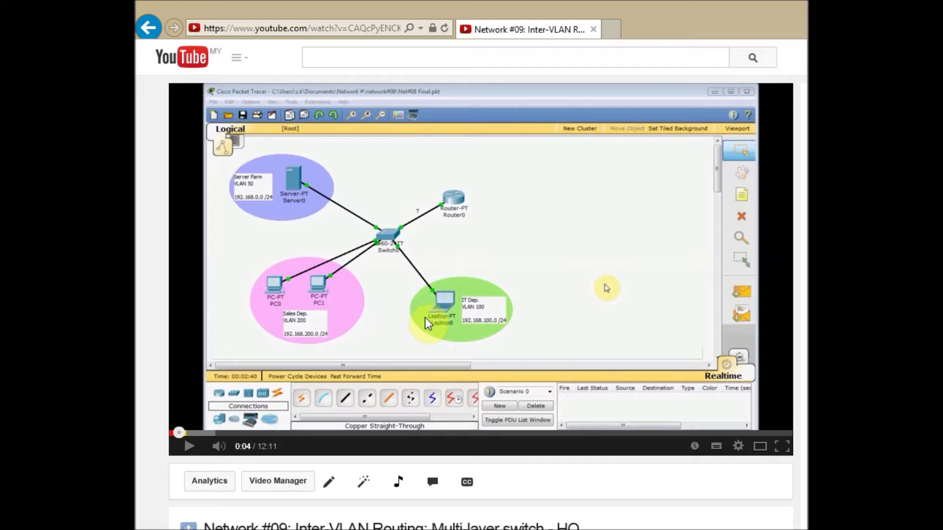
Open Multilayer Switch0's CLI and wake the console to get a prompt.
{"action": "scroll", "coordinate": [425, 319], "scroll_direction": "down", "scroll_amount": 3}
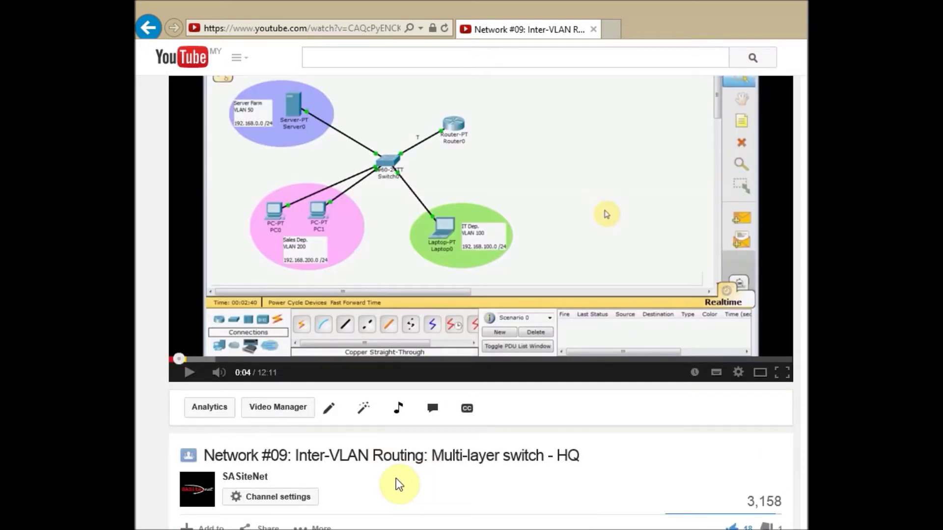
{"action": "scroll", "coordinate": [396, 478], "scroll_direction": "down", "scroll_amount": 3}
{"action": "scroll", "coordinate": [398, 481], "scroll_direction": "down", "scroll_amount": 8}
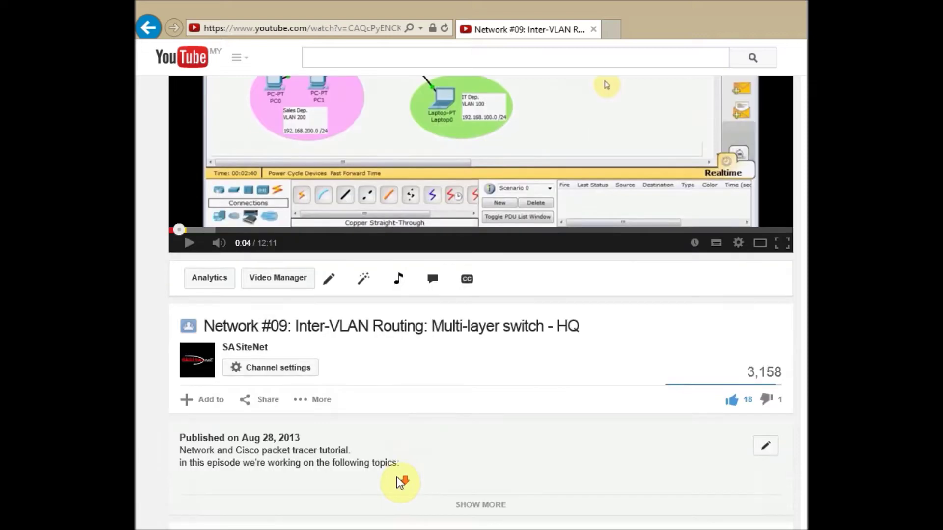
{"action": "scroll", "coordinate": [401, 473], "scroll_direction": "down", "scroll_amount": 3}
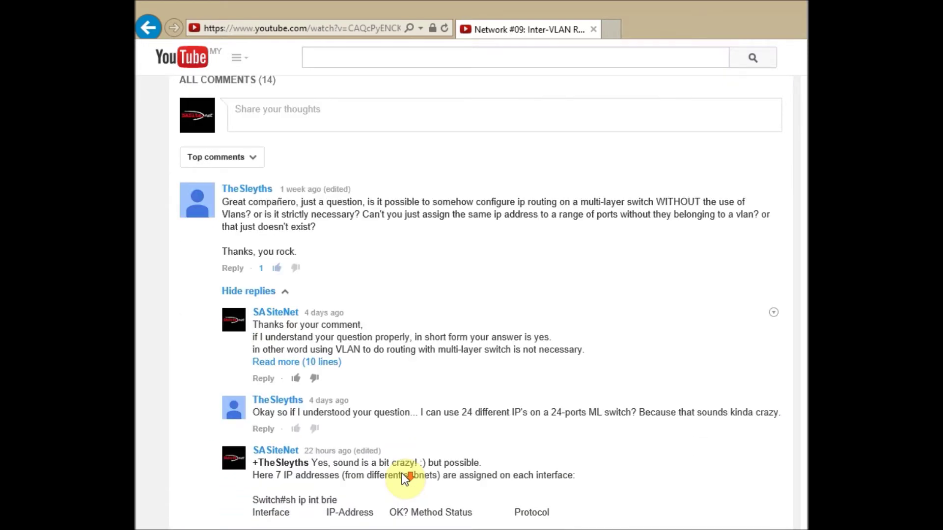
{"action": "scroll", "coordinate": [402, 474], "scroll_direction": "down", "scroll_amount": 2}
{"action": "scroll", "coordinate": [402, 474], "scroll_direction": "down", "scroll_amount": 3}
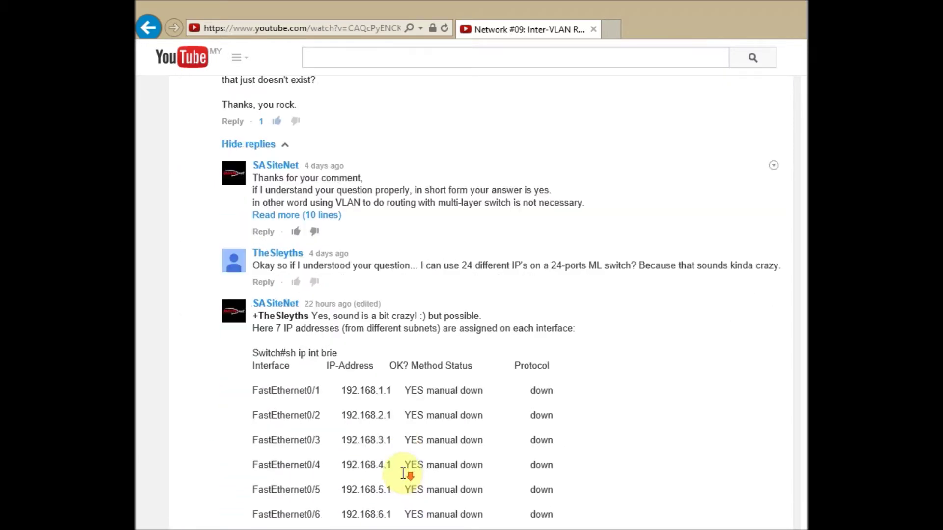
{"action": "scroll", "coordinate": [402, 473], "scroll_direction": "up", "scroll_amount": 8}
{"action": "scroll", "coordinate": [403, 473], "scroll_direction": "up", "scroll_amount": 10}
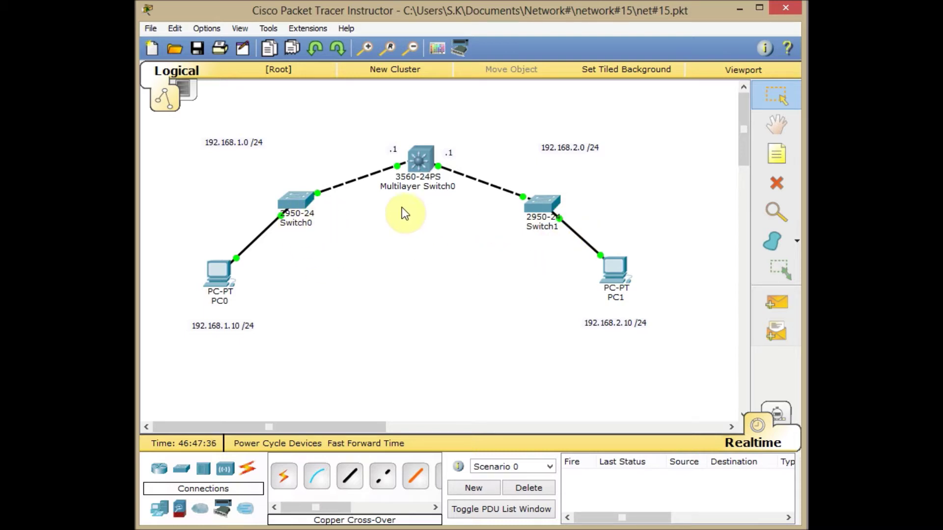
{"action": "left_click", "coordinate": [419, 158]}
{"action": "left_click_drag", "start_coordinate": [594, 102], "coordinate": [479, 96]}
{"action": "key", "text": "Return"}
{"action": "key", "text": "Return"}
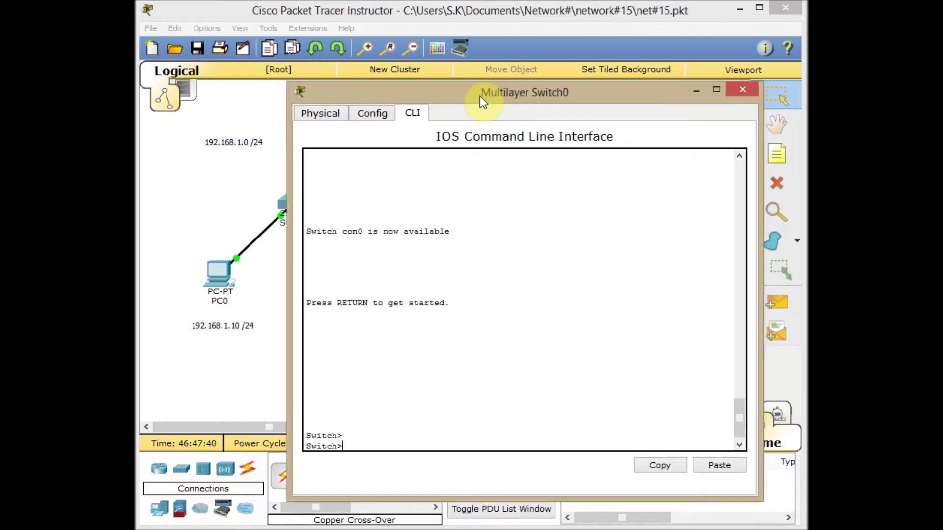
Enter privileged mode with 'en' and run 'sh vlan', showing only the default VLANs.
{"action": "type", "text": "en"}
{"action": "key", "text": "Return"}
{"action": "type", "text": "s"}
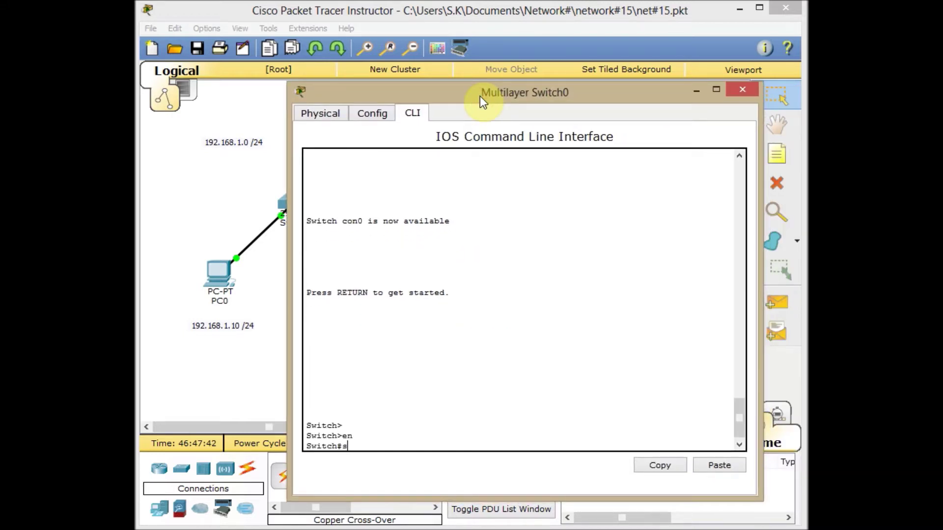
{"action": "type", "text": "h vlan"}
{"action": "key", "text": "Return"}
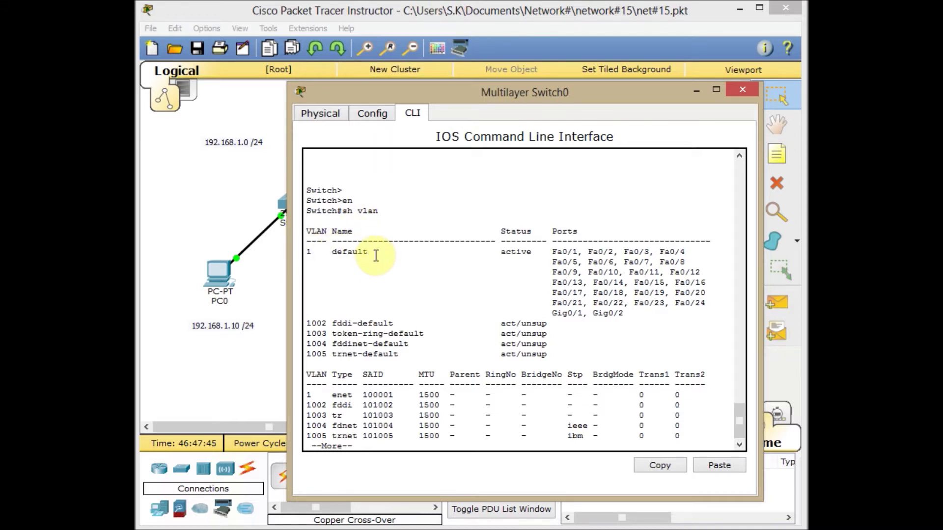
{"action": "key", "text": "space"}
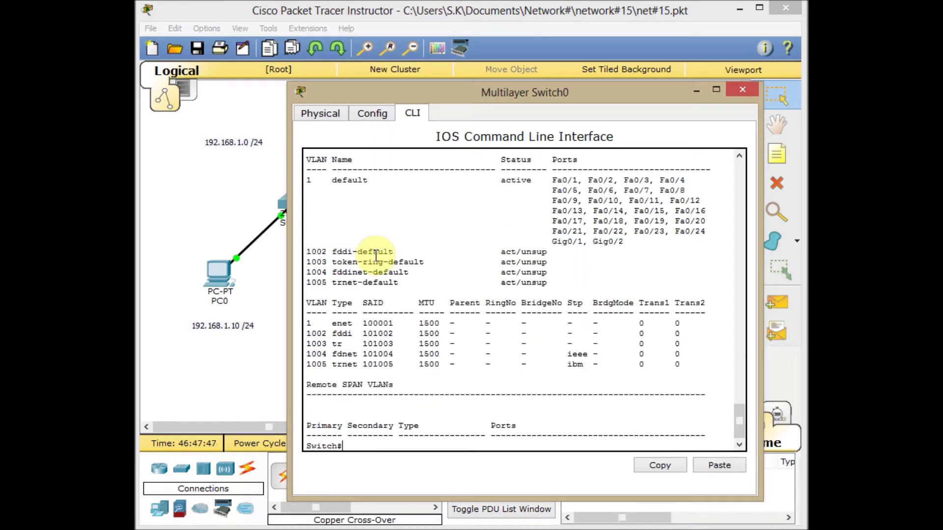
{"action": "key", "text": "Return"}
{"action": "key", "text": "Return"}
{"action": "key", "text": "Return"}
{"action": "type", "text": "conf t"}
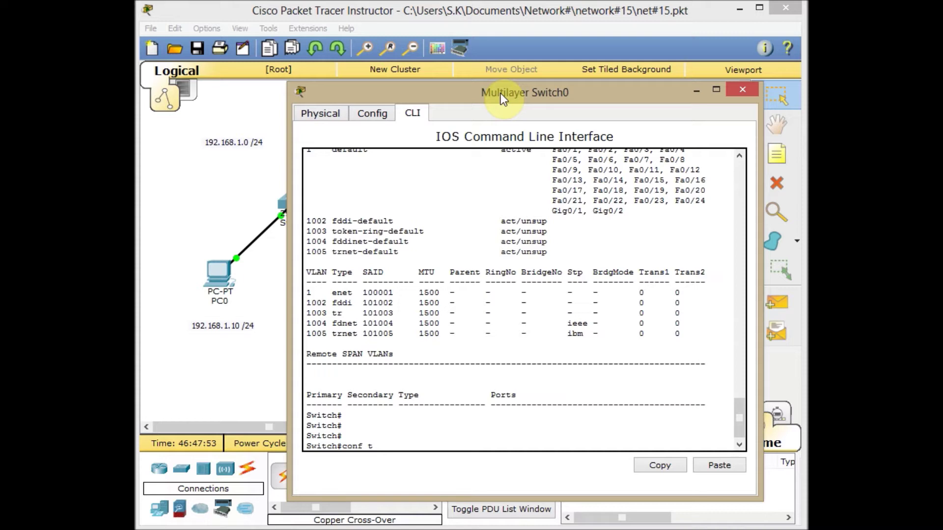
Enter global configuration and select interface FastEthernet0/1 with 'int fa 0/1'.
{"action": "key", "text": "Return"}
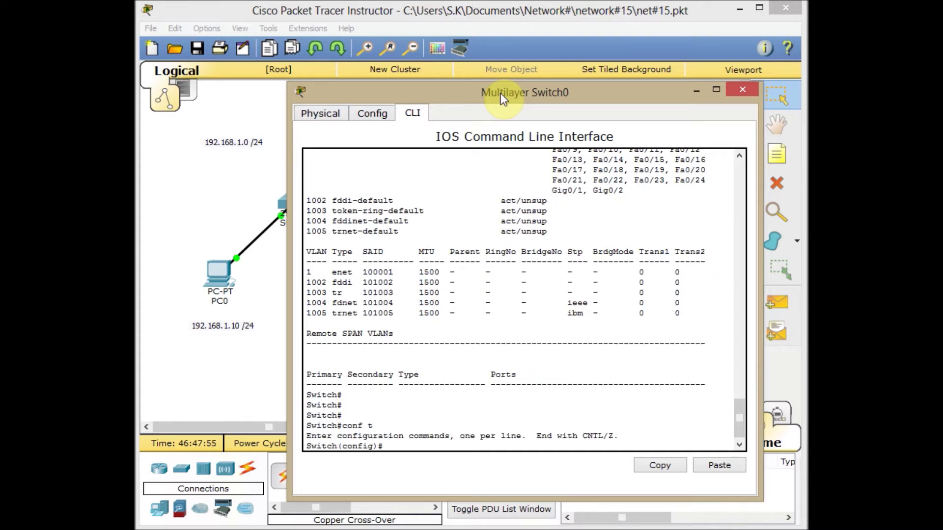
{"action": "type", "text": "int fa 0/1"}
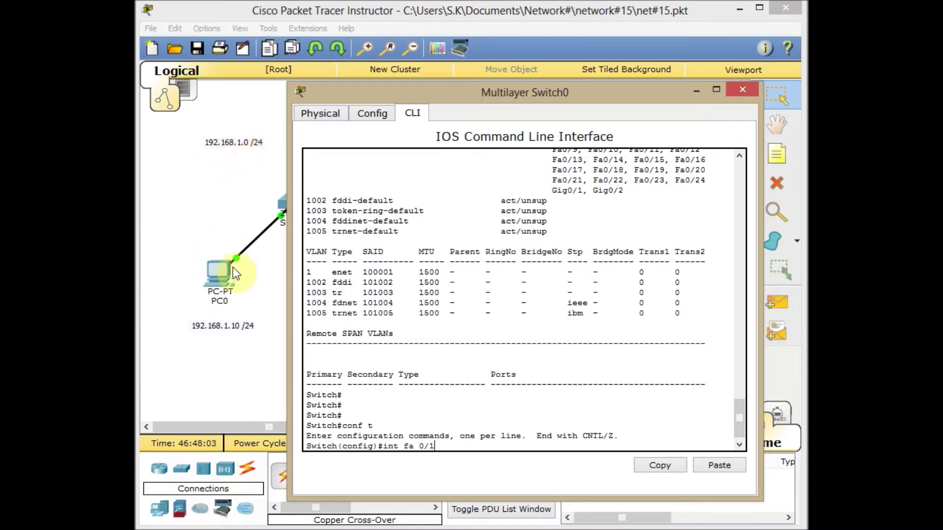
{"action": "key", "text": "Return"}
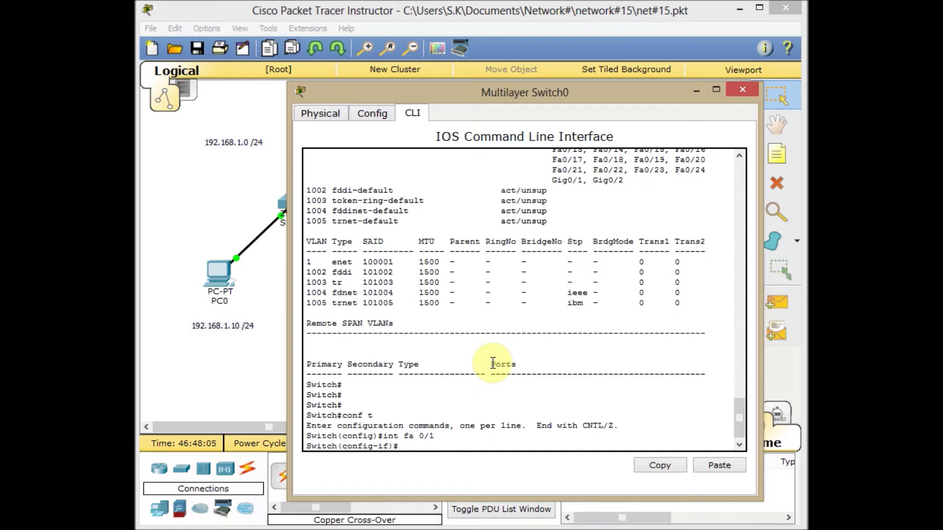
Apply 'no switchport' to FastEthernet0/1 so it becomes a routed port.
{"action": "type", "text": "ip add"}
{"action": "key", "text": "Tab"}
{"action": "key", "text": "Tab"}
{"action": "key", "text": "Tab"}
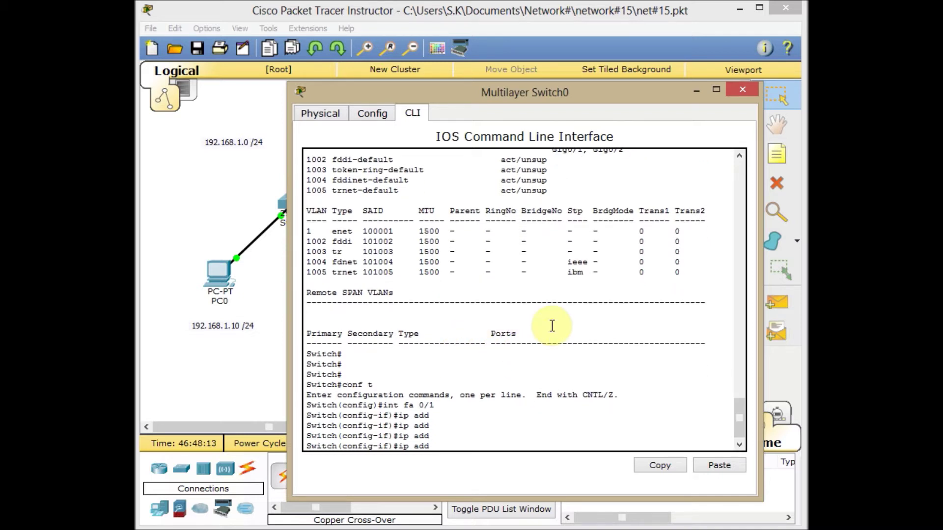
{"action": "key", "text": "BackSpace"}
{"action": "key", "text": "BackSpace"}
{"action": "key", "text": "BackSpace"}
{"action": "key", "text": "BackSpace"}
{"action": "key", "text": "BackSpace"}
{"action": "key", "text": "BackSpace"}
{"action": "type", "text": "no swi"}
{"action": "key", "text": "Tab"}
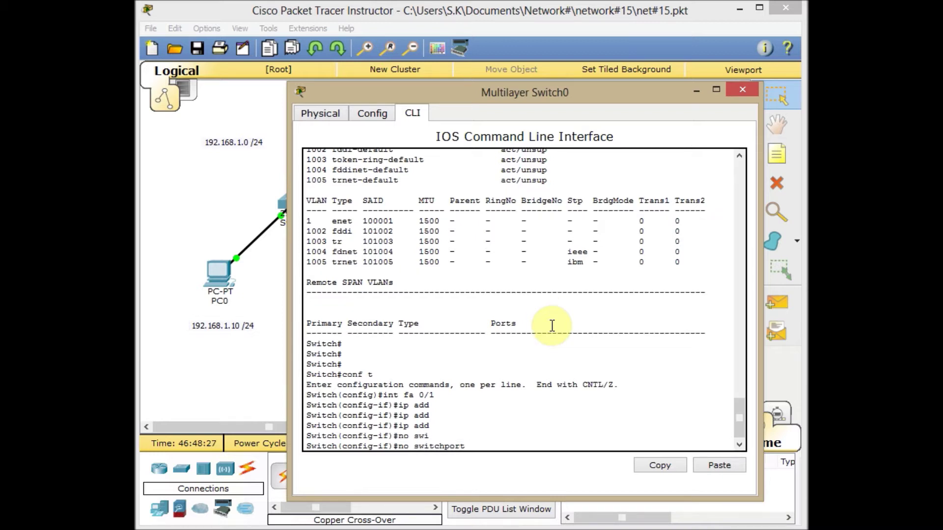
{"action": "key", "text": "Return"}
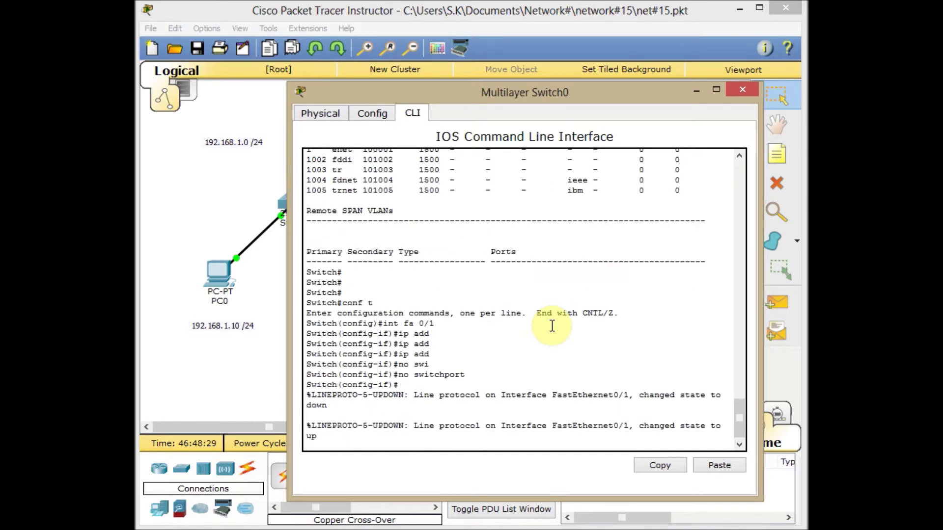
{"action": "key", "text": "Return"}
Enter 'ip address 192.168.1.1 255.255.255.0' on FastEthernet0/1.
{"action": "type", "text": "ip add"}
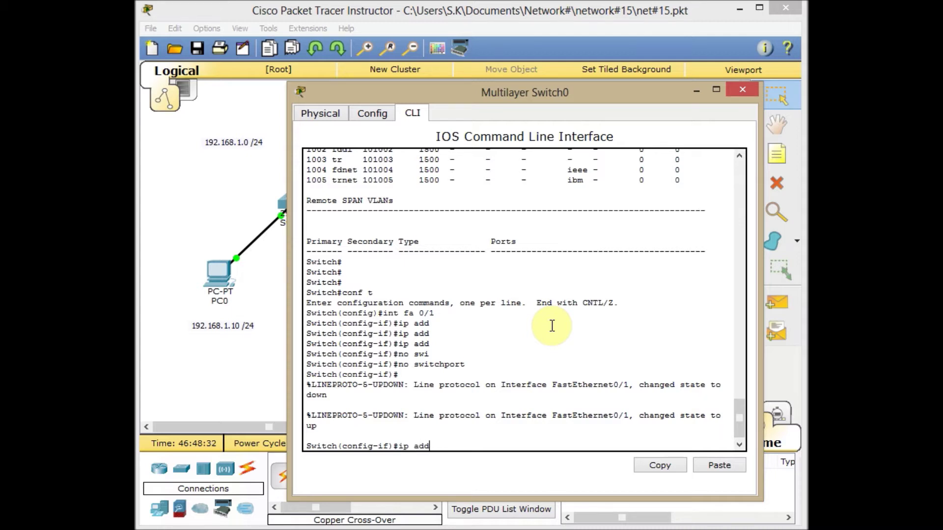
{"action": "key", "text": "Tab"}
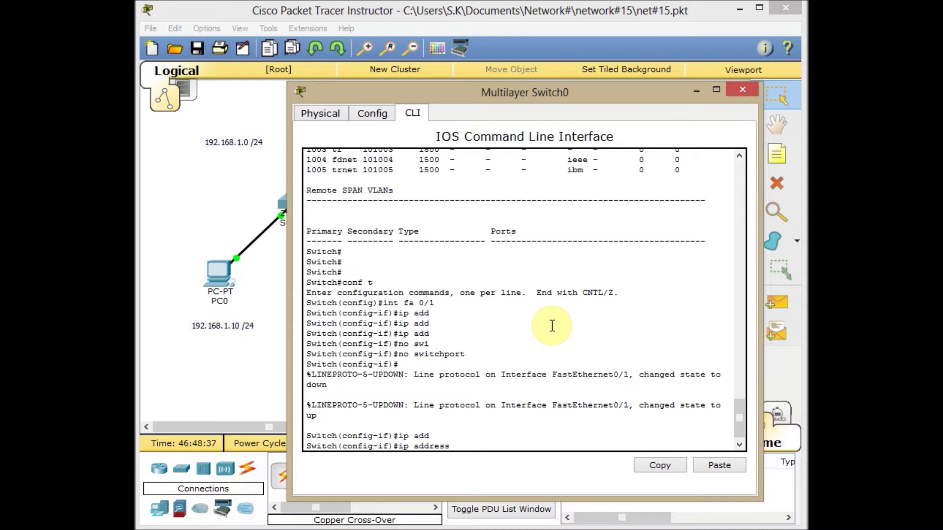
{"action": "type", "text": "192.168.1.1 255.255.255.0"}
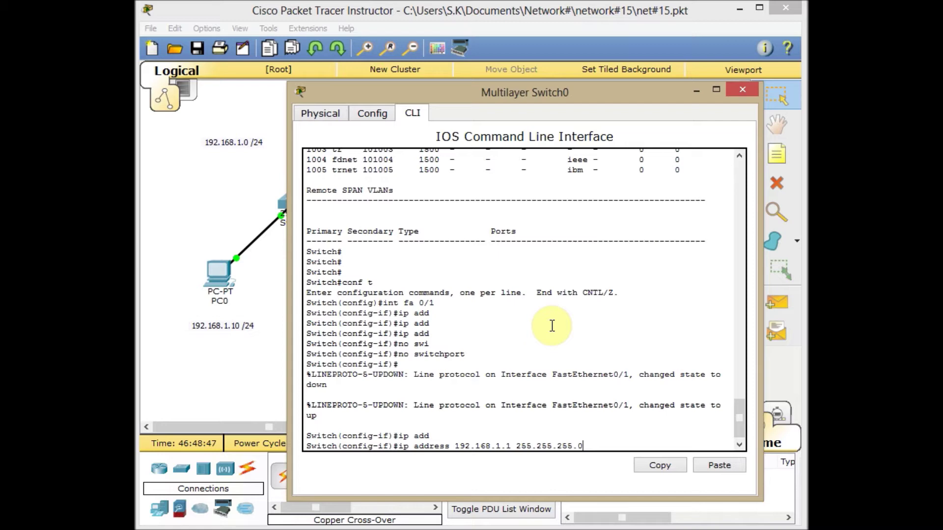
{"action": "key", "text": "Return"}
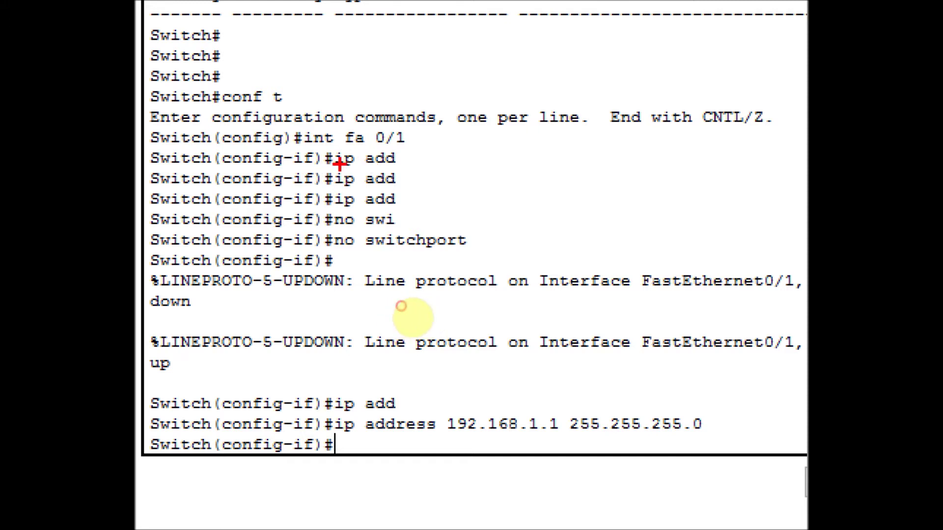
{"action": "left_click_drag", "start_coordinate": [335, 245], "coordinate": [463, 250]}
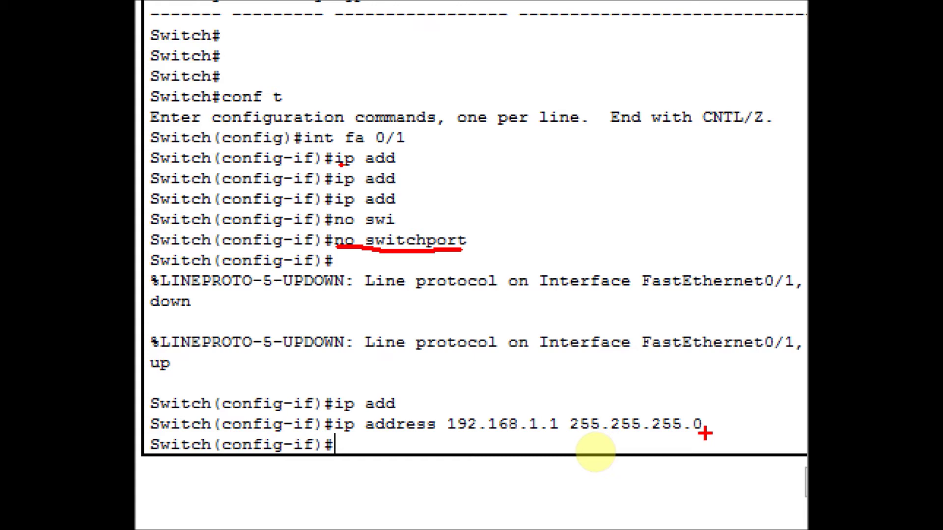
{"action": "key", "text": "Escape"}
Bring FastEthernet0/1 up with 'no shutdown'.
{"action": "type", "text": "n"}
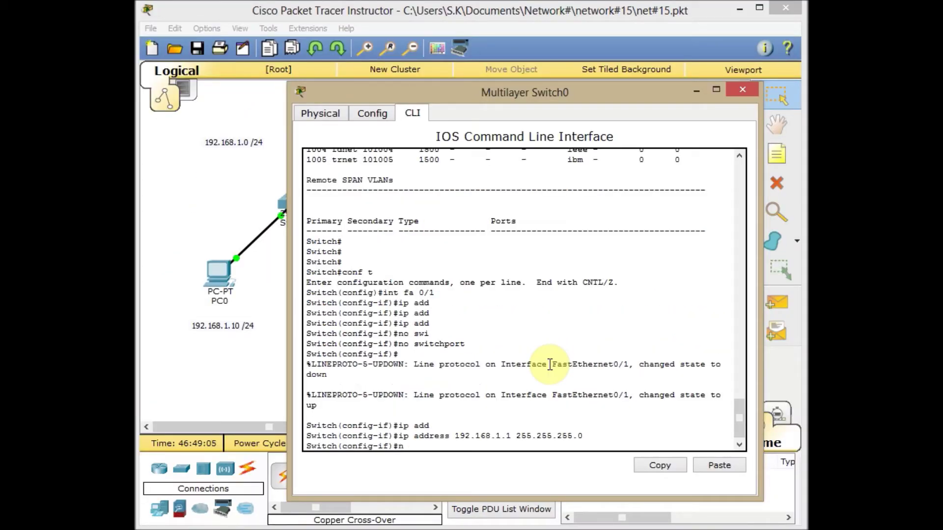
{"action": "type", "text": "o sh"}
{"action": "key", "text": "Tab"}
{"action": "key", "text": "Return"}
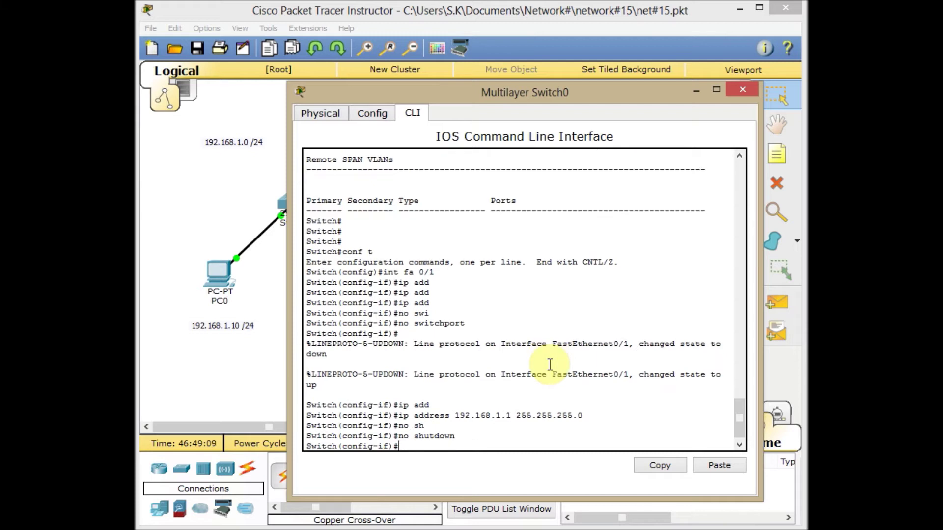
Run 'sh ip int brief' to confirm FastEthernet0/1 is up/up at 192.168.1.1.
{"action": "key", "text": "ctrl+z"}
{"action": "key", "text": "Return"}
{"action": "type", "text": "sh ip int brief"}
{"action": "key", "text": "Tab"}
{"action": "key", "text": "Return"}
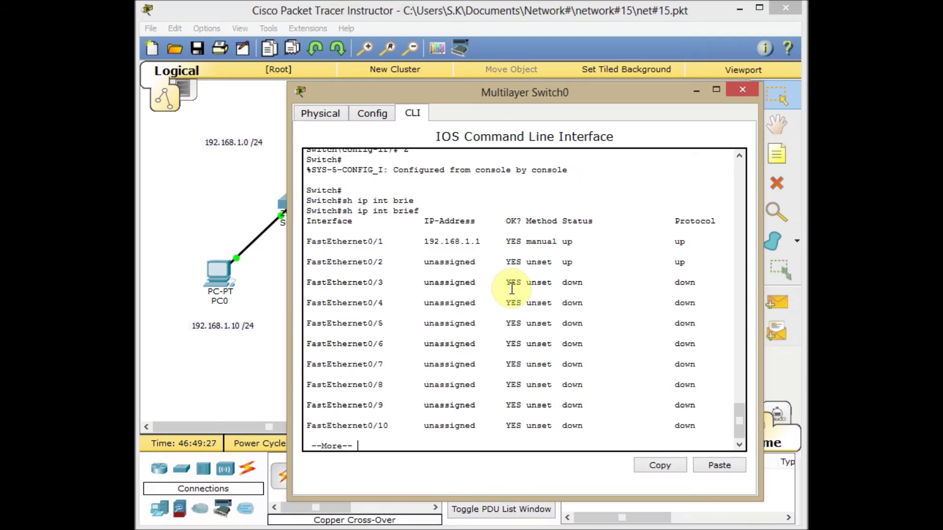
{"action": "key", "text": "q"}
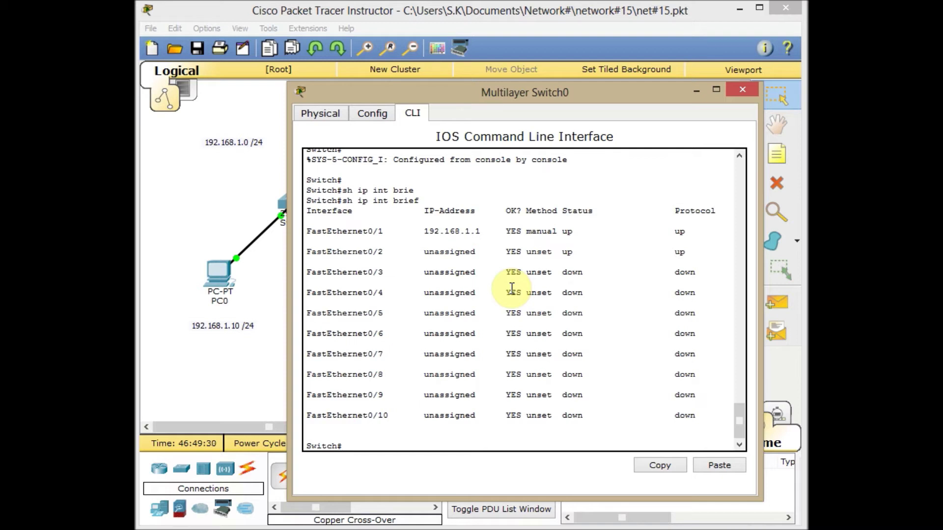
Re-enter global configuration with 'conf t' and type 'int fa 0/2'.
{"action": "type", "text": "conf t"}
{"action": "key", "text": "Return"}
{"action": "type", "text": "int fa 0/"}
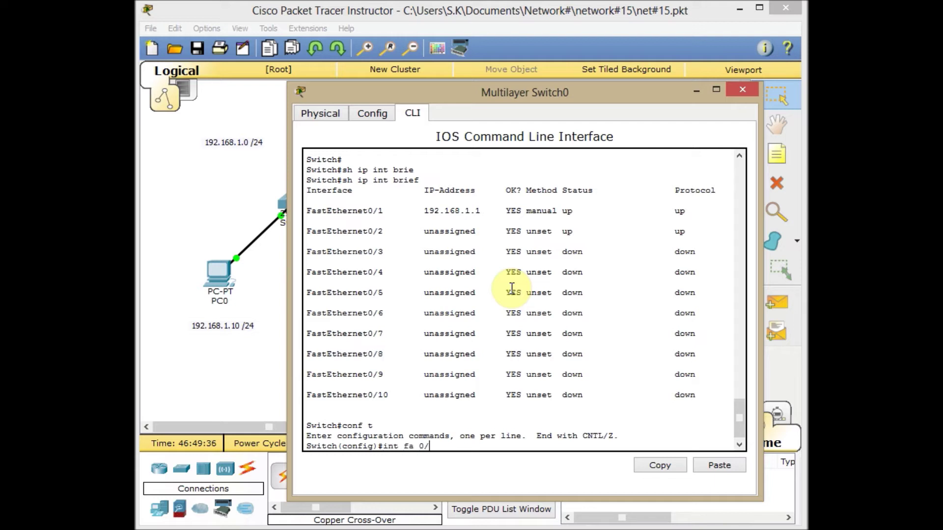
{"action": "type", "text": "2"}
Select FastEthernet0/2 and make it a routed port with 'no switchport'.
{"action": "key", "text": "Return"}
{"action": "type", "text": "ip add"}
{"action": "key", "text": "Tab"}
{"action": "key", "text": "BackSpace"}
{"action": "key", "text": "BackSpace"}
{"action": "key", "text": "BackSpace"}
{"action": "key", "text": "BackSpace"}
{"action": "key", "text": "BackSpace"}
{"action": "key", "text": "BackSpace"}
{"action": "type", "text": "?"}
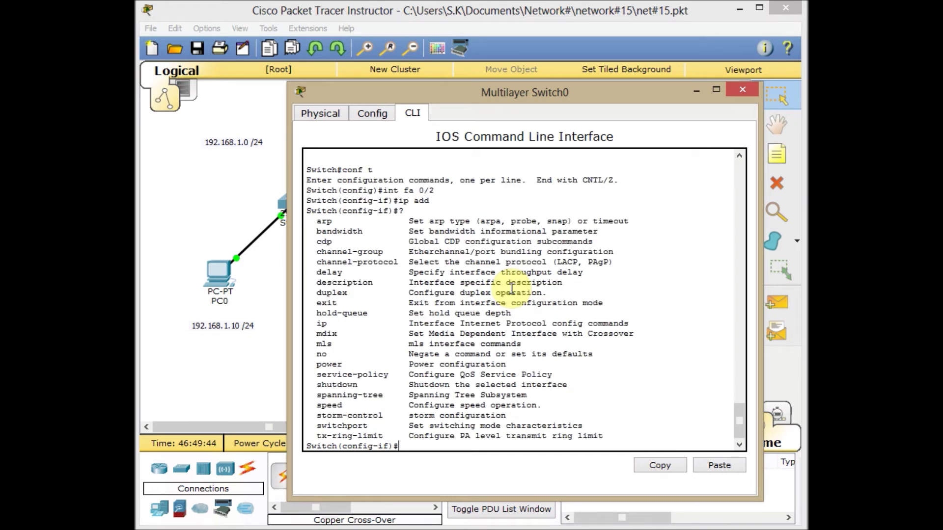
{"action": "type", "text": "no sw"}
{"action": "key", "text": "Tab"}
{"action": "key", "text": "Return"}
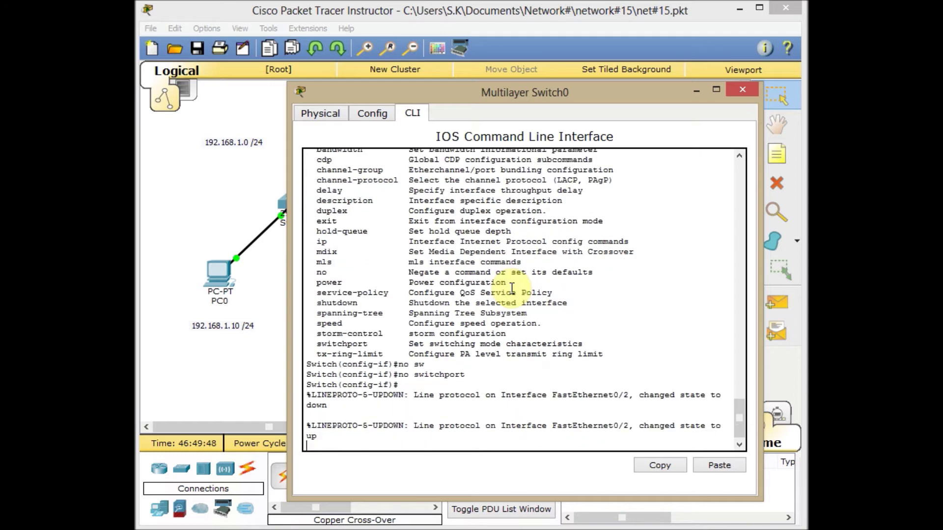
{"action": "key", "text": "Return"}
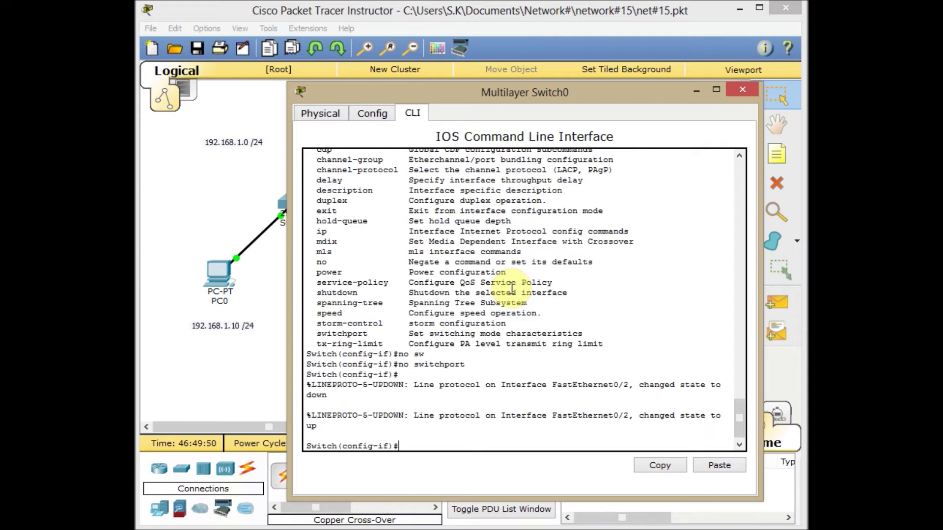
Assign 192.168.2.1 255.255.255.0 to FastEthernet0/2.
{"action": "type", "text": "?"}
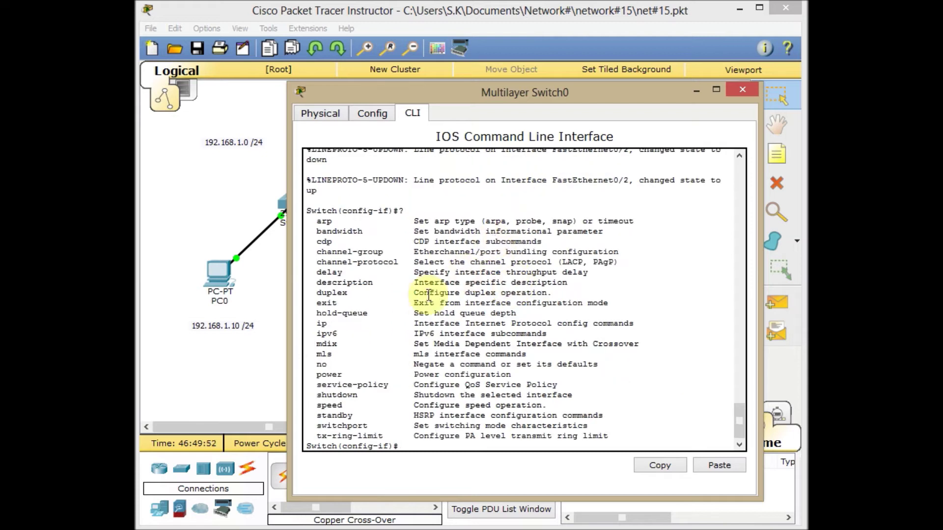
{"action": "left_click_drag", "start_coordinate": [312, 324], "coordinate": [334, 325]}
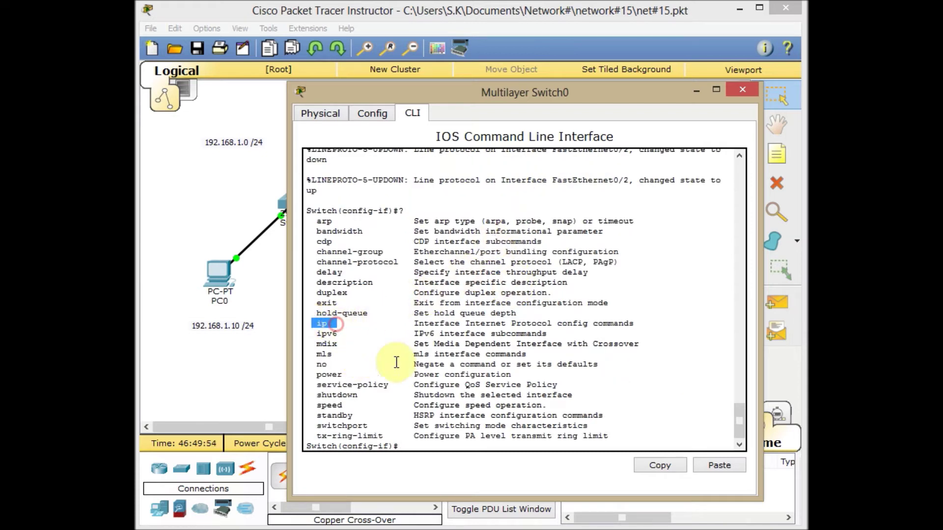
{"action": "left_click", "coordinate": [532, 332]}
{"action": "type", "text": "ip add"}
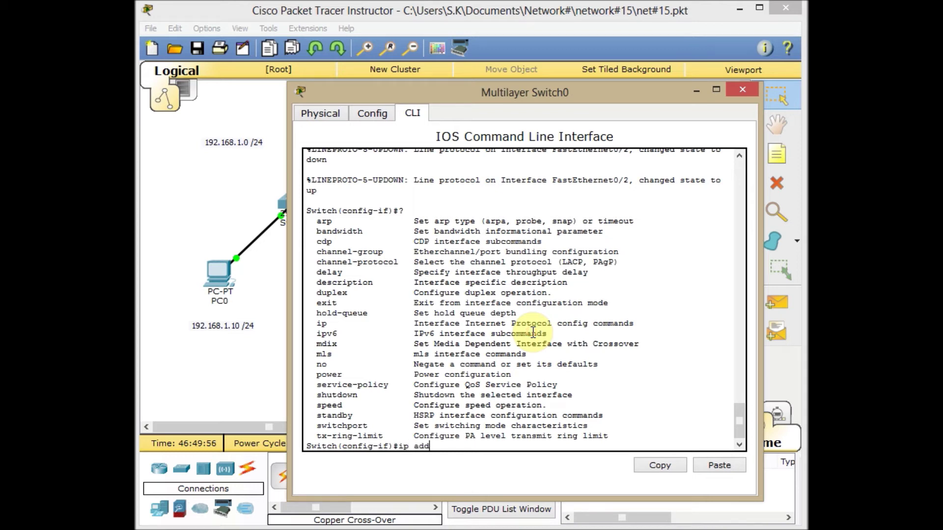
{"action": "key", "text": "Tab"}
{"action": "type", "text": "192.1"}
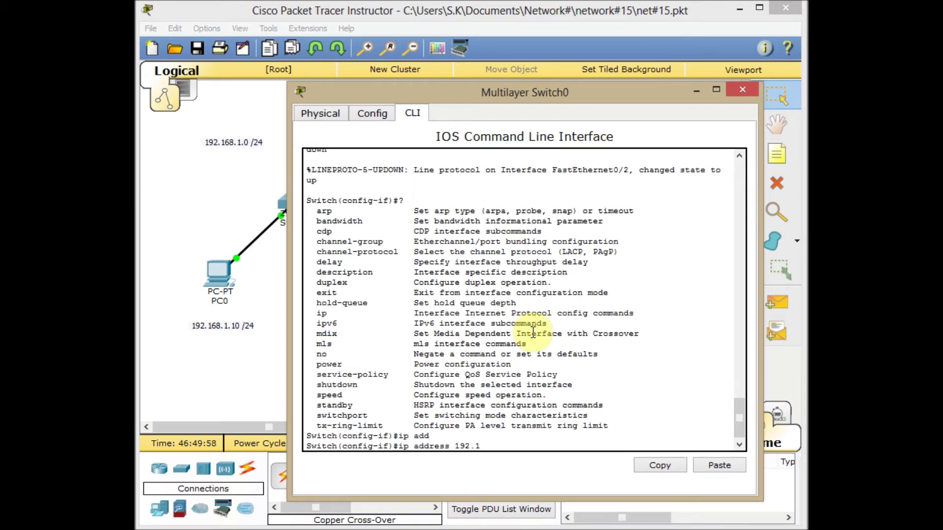
{"action": "type", "text": "68.2.1 255.255.255."}
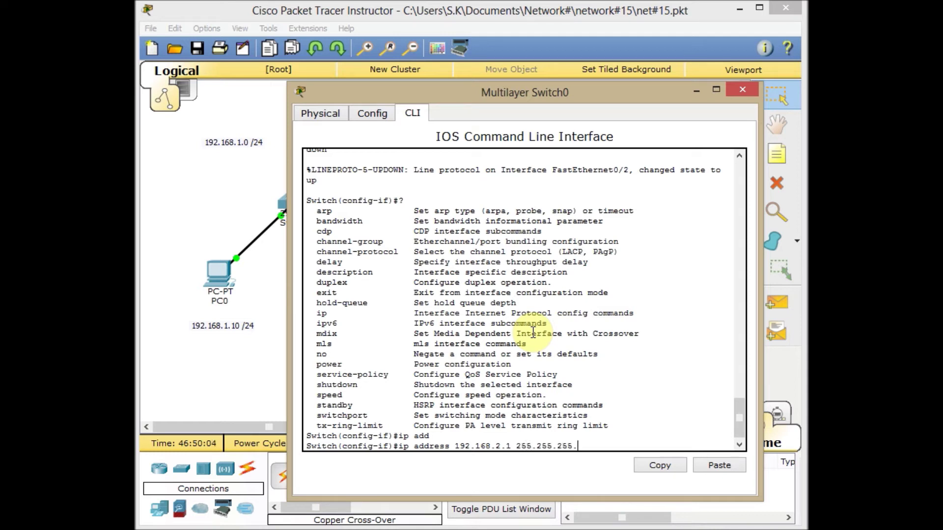
{"action": "type", "text": "0"}
{"action": "key", "text": "Return"}
Enable FastEthernet0/2 with 'no shutdown' and return to privileged mode.
{"action": "type", "text": "no sh"}
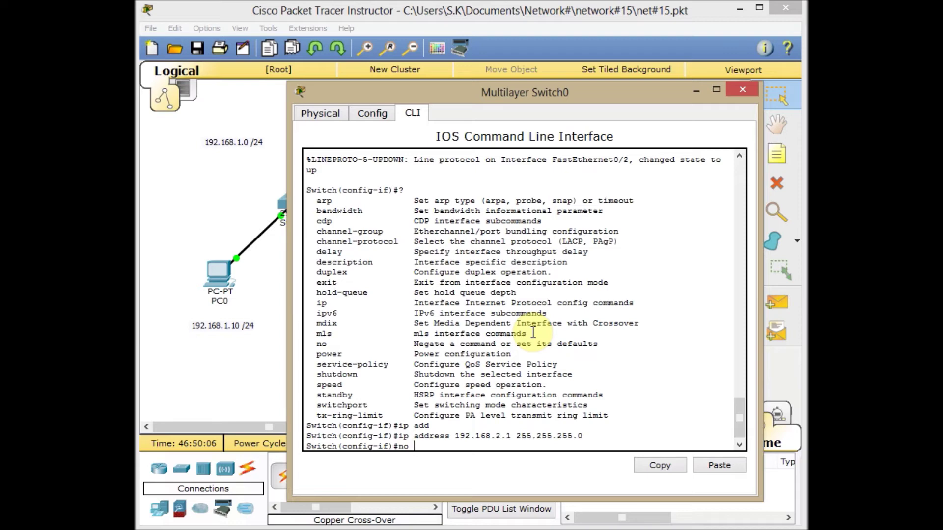
{"action": "key", "text": "Return"}
{"action": "key", "text": "ctrl+z"}
{"action": "key", "text": "Return"}
{"action": "key", "text": "Return"}
{"action": "type", "text": "sh ip int br"}
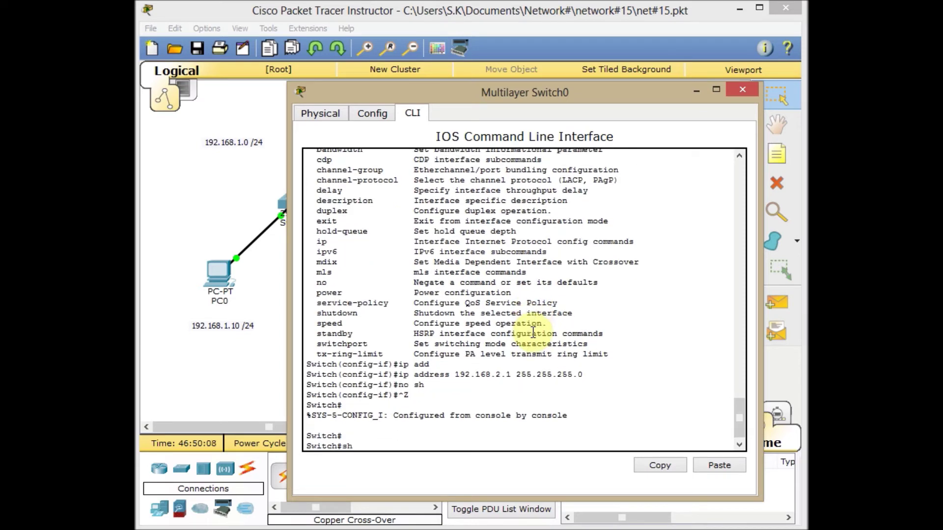
{"action": "type", "text": "i"}
{"action": "key", "text": "Tab"}
Run 'sh ip int brief' and page through, showing 192.168.1.1 and 192.168.2.1 up/up.
{"action": "key", "text": "Return"}
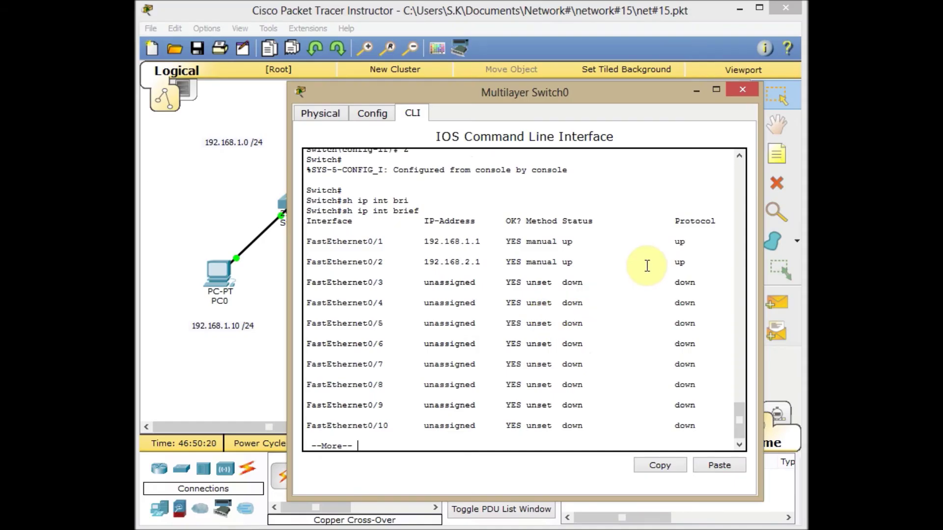
{"action": "key", "text": "Return"}
Close the switch and check PC0's default gateway in IP Configuration.
{"action": "key", "text": "q"}
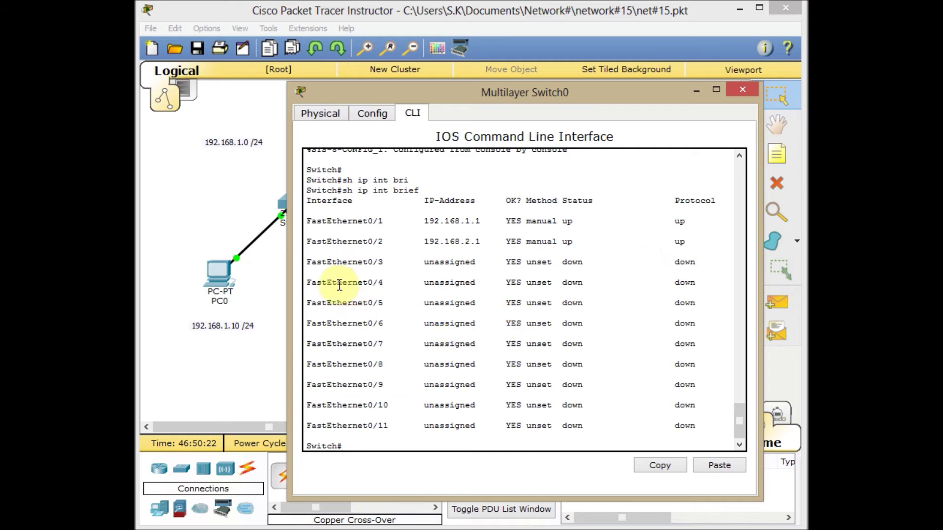
{"action": "left_click", "coordinate": [220, 217]}
{"action": "left_click", "coordinate": [227, 270]}
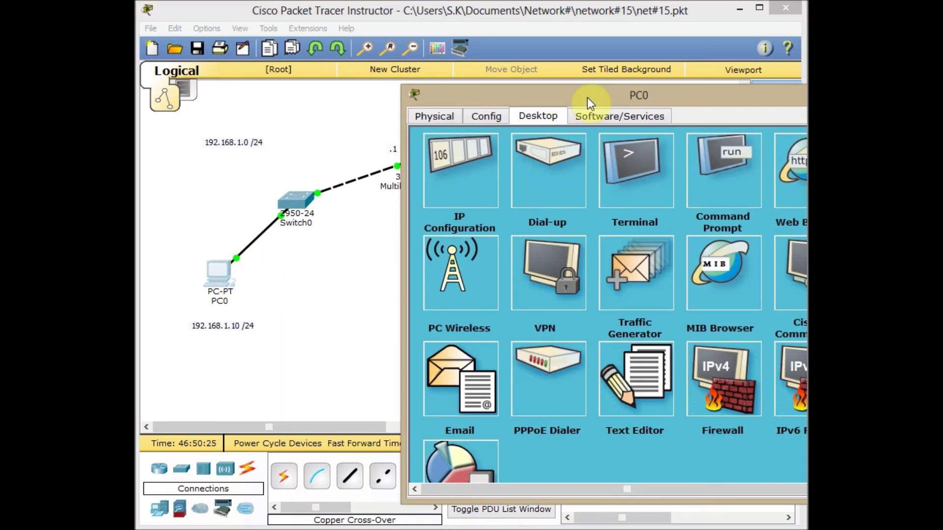
{"action": "left_click_drag", "start_coordinate": [588, 97], "coordinate": [440, 90]}
{"action": "left_click", "coordinate": [303, 169]}
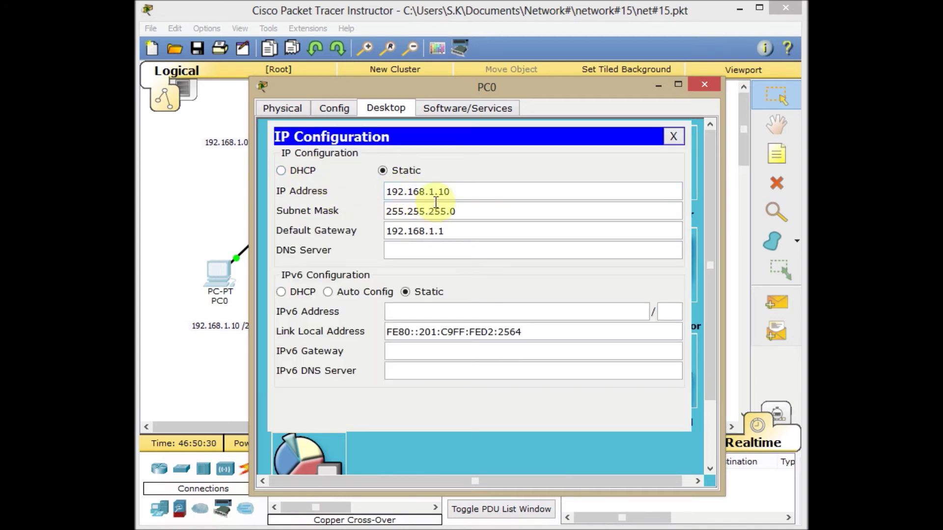
{"action": "left_click_drag", "start_coordinate": [456, 231], "coordinate": [392, 234]}
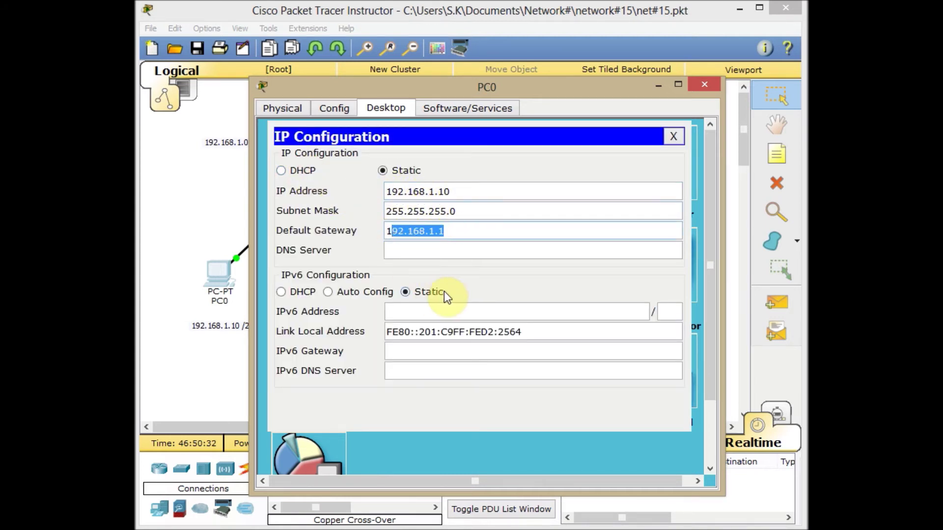
{"action": "left_click", "coordinate": [673, 137]}
From PC0, ping 192.168.1.1 (replies) and 192.168.2.10 (times out).
{"action": "left_click", "coordinate": [568, 142]}
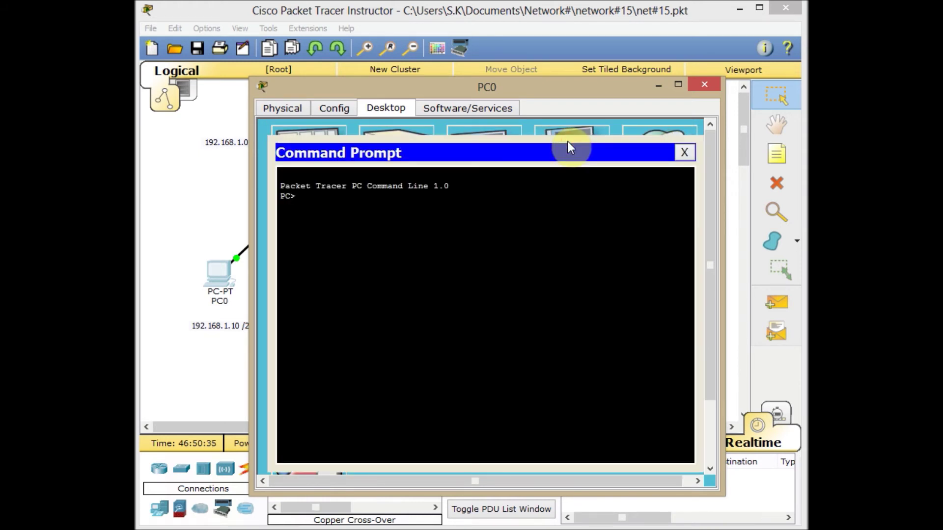
{"action": "type", "text": "pinfg"}
{"action": "key", "text": "BackSpace"}
{"action": "key", "text": "BackSpace"}
{"action": "key", "text": "BackSpace"}
{"action": "type", "text": "g 192.16"}
{"action": "type", "text": "8.0."}
{"action": "key", "text": "BackSpace"}
{"action": "key", "text": "BackSpace"}
{"action": "type", "text": "1.1"}
{"action": "key", "text": "Return"}
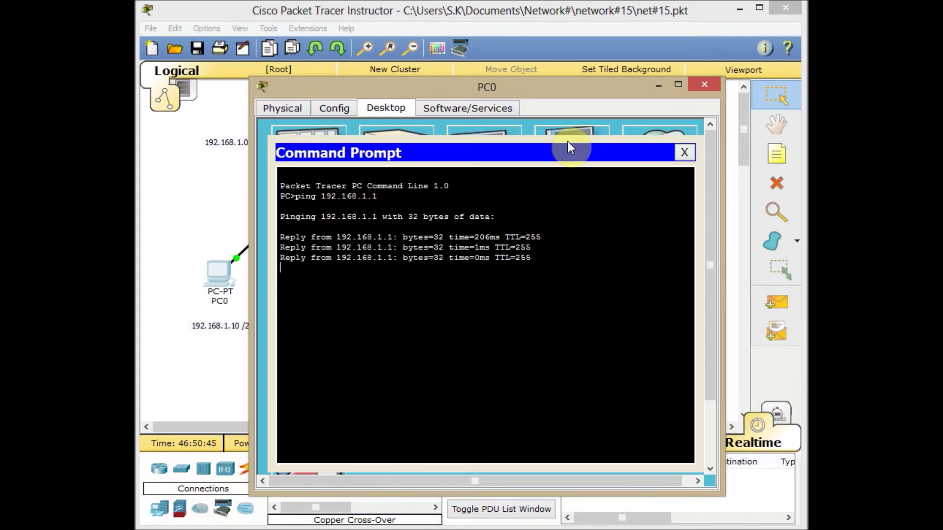
{"action": "type", "text": "p"}
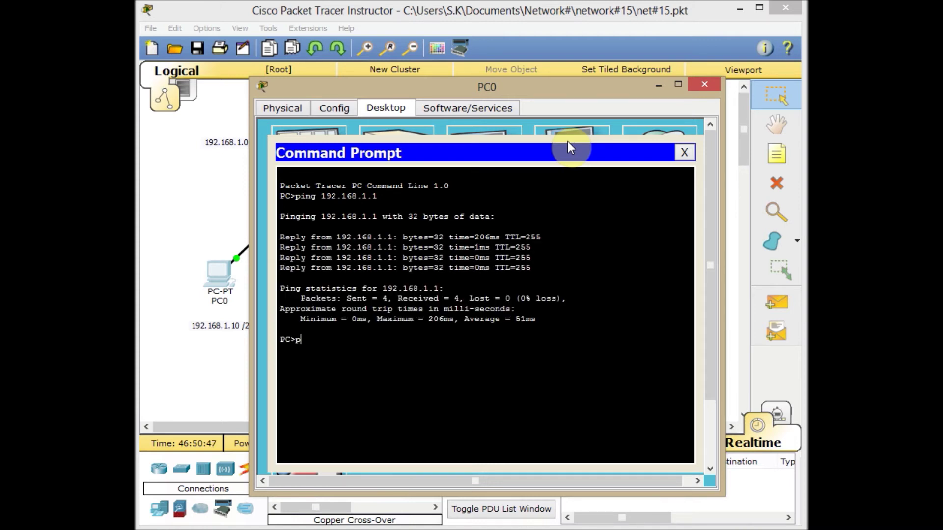
{"action": "type", "text": "ing 192.168.2.10"}
{"action": "key", "text": "Return"}
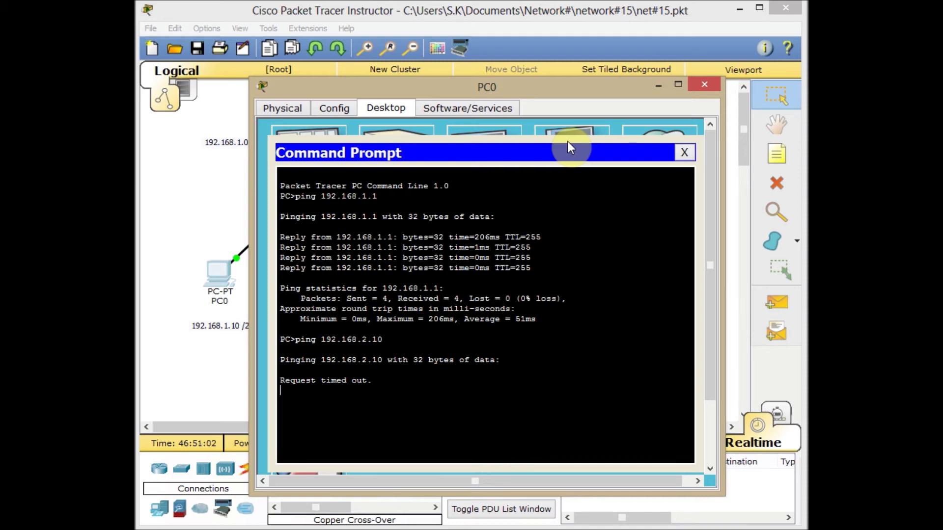
{"action": "left_click", "coordinate": [221, 211]}
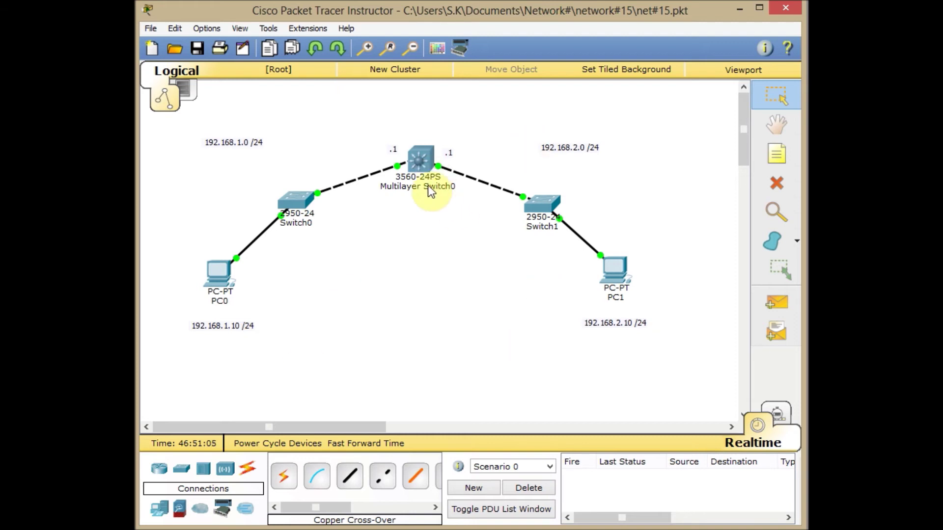
Enter 'conf t' then 'ip routing' in Multilayer Switch0's CLI, then return to PC0.
{"action": "left_click", "coordinate": [420, 164]}
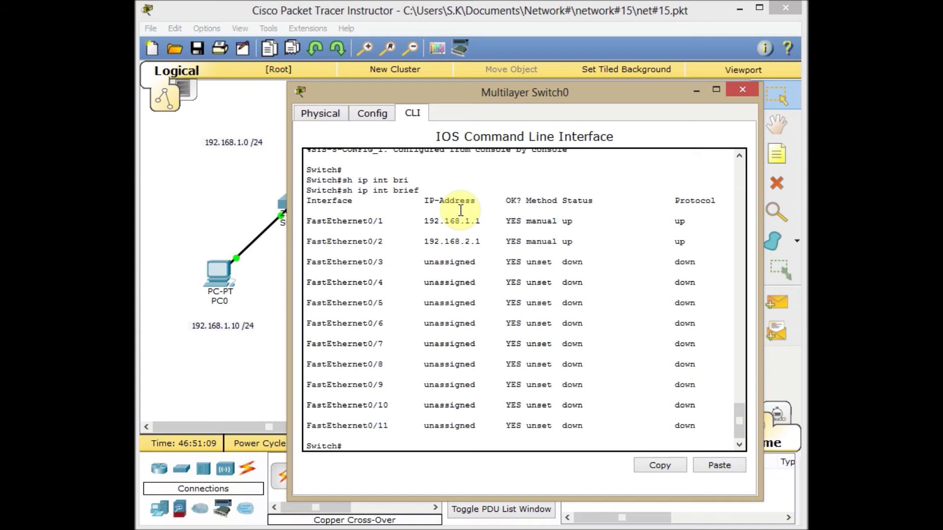
{"action": "type", "text": "conf t"}
{"action": "key", "text": "Return"}
{"action": "type", "text": "ip routi"}
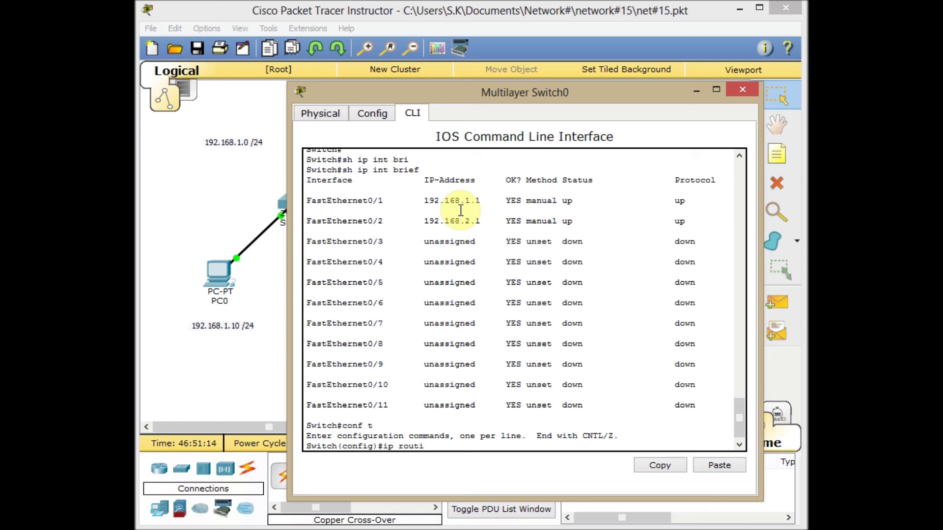
{"action": "key", "text": "Tab"}
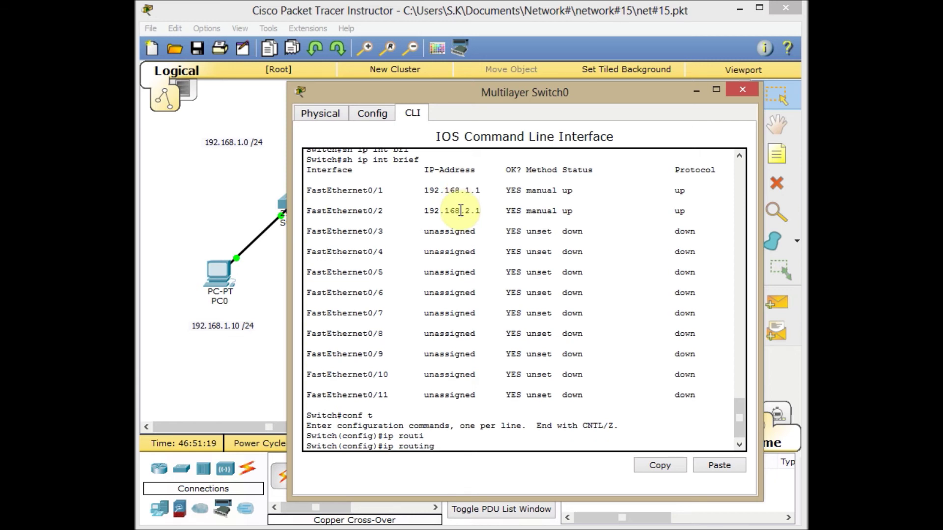
{"action": "scroll", "coordinate": [432, 272], "scroll_direction": "up", "scroll_amount": 2}
{"action": "scroll", "coordinate": [427, 270], "scroll_direction": "down", "scroll_amount": 2}
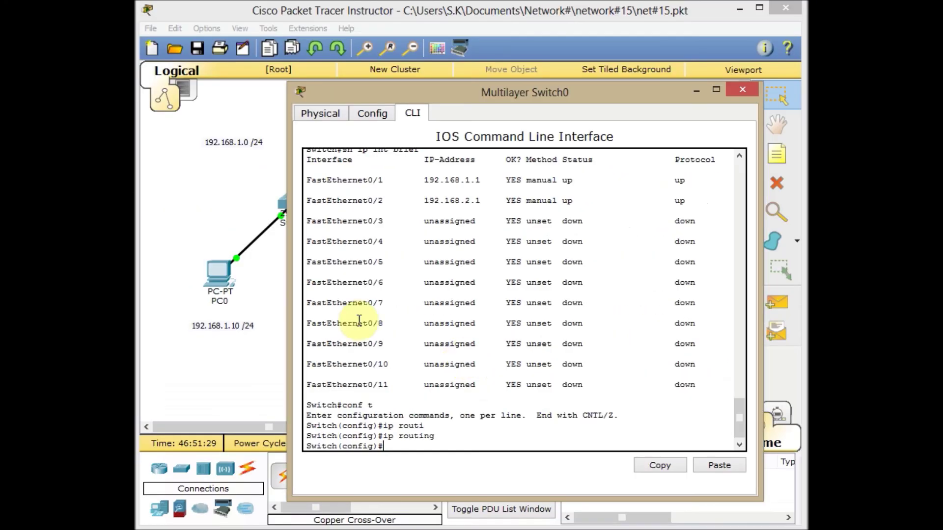
{"action": "left_click", "coordinate": [249, 201]}
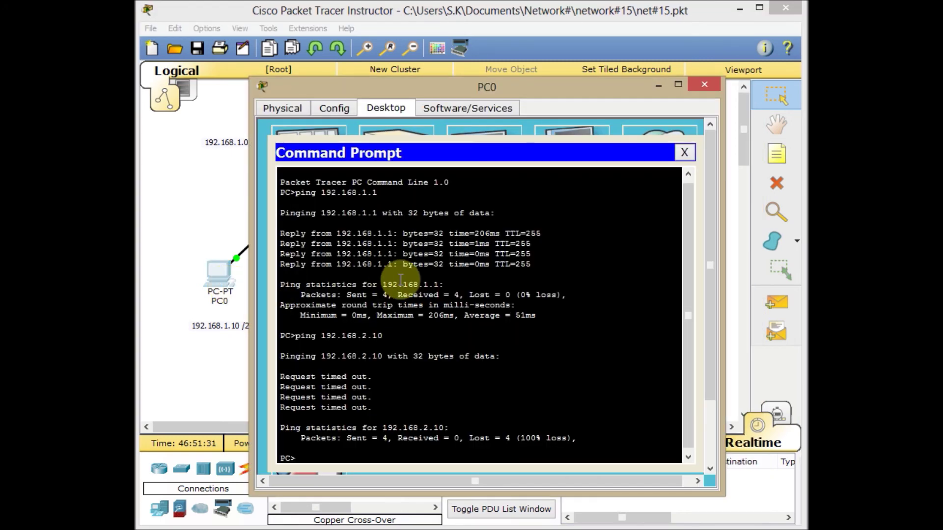
Rerun 'ping 192.168.2.10' twice from PC0, now getting replies.
{"action": "key", "text": "Up"}
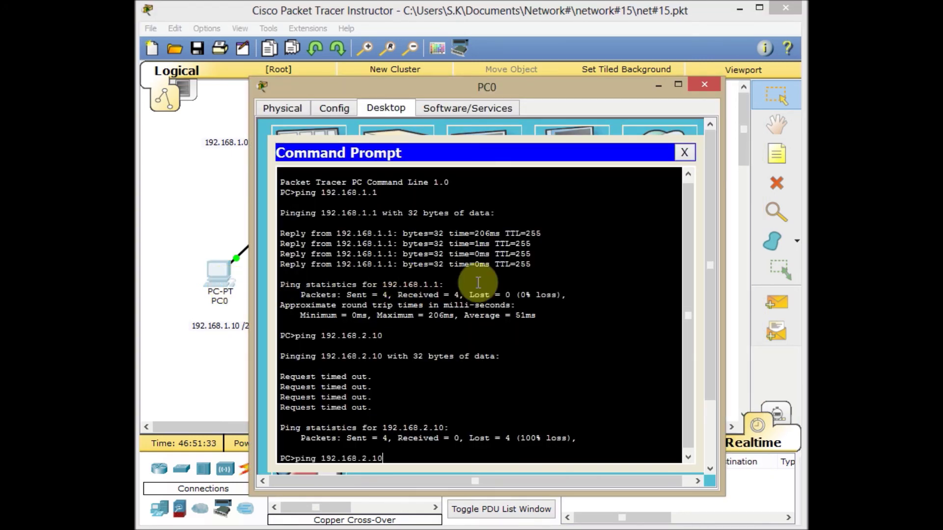
{"action": "key", "text": "Return"}
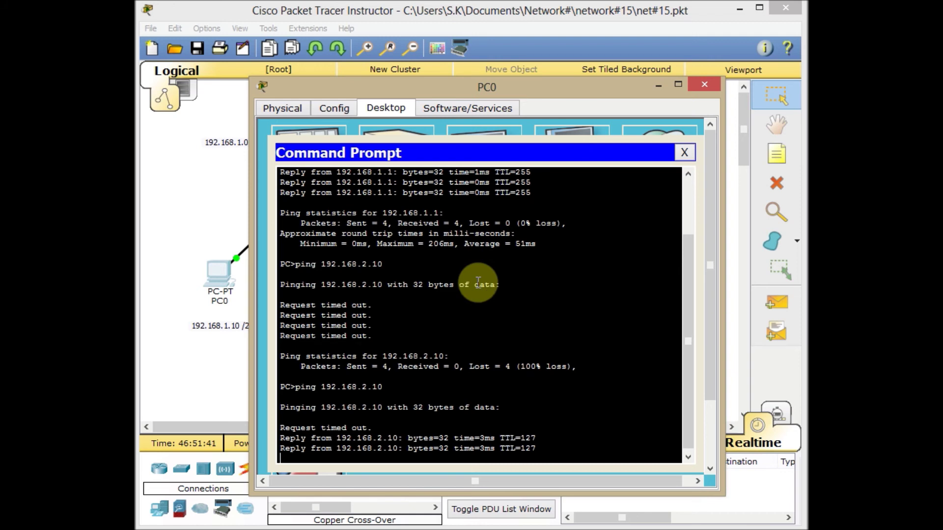
{"action": "key", "text": "Up"}
{"action": "key", "text": "Return"}
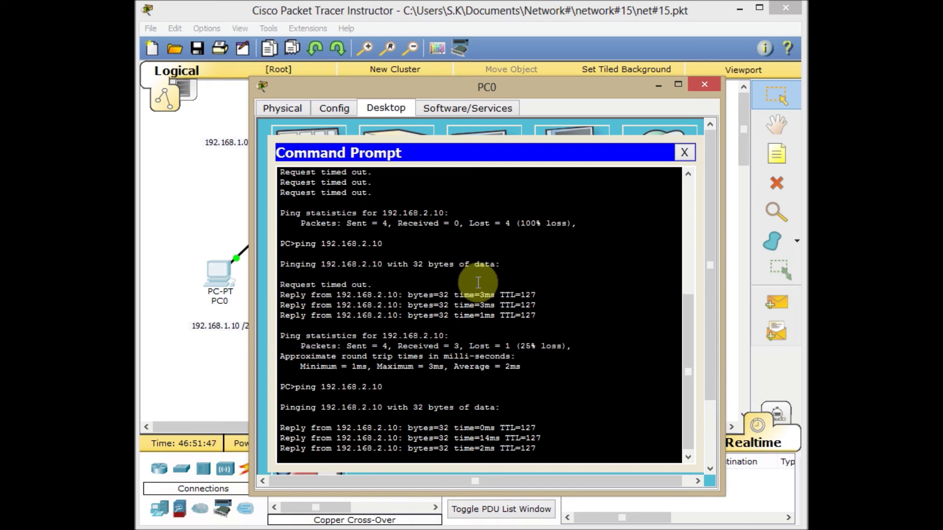
Open PC1 and check its gateway in IP Configuration.
{"action": "left_click", "coordinate": [185, 202]}
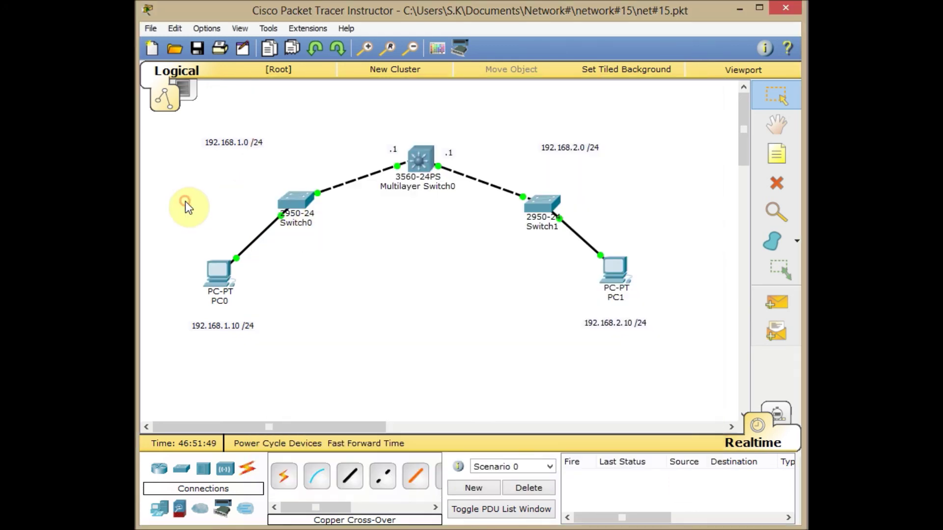
{"action": "left_click", "coordinate": [616, 271]}
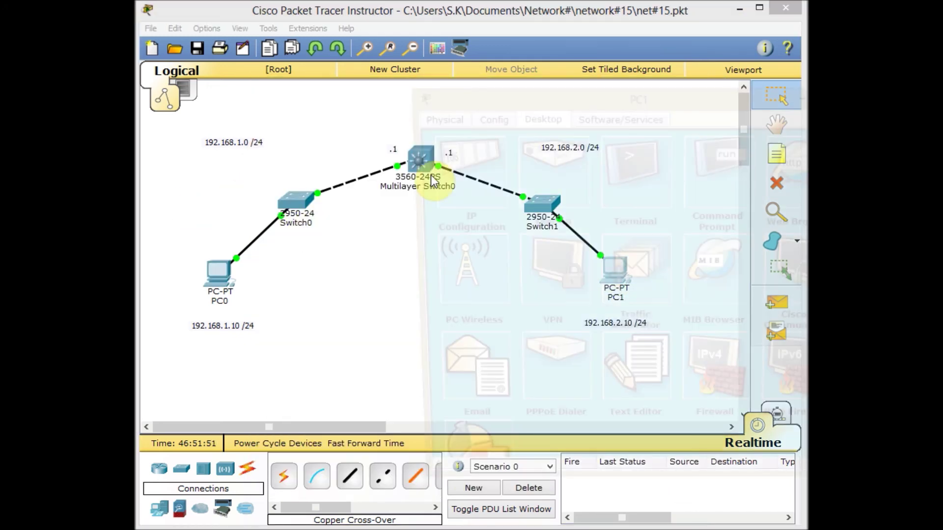
{"action": "left_click_drag", "start_coordinate": [554, 91], "coordinate": [442, 86]}
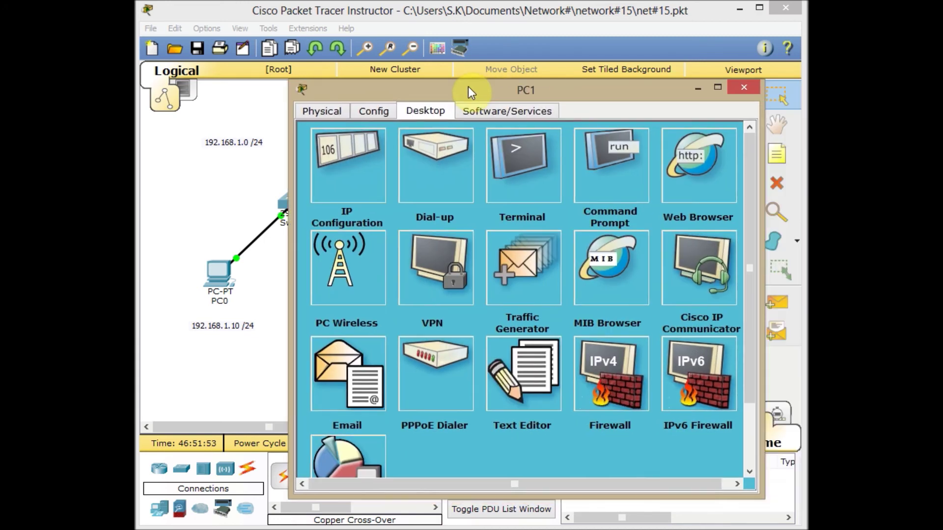
{"action": "left_click", "coordinate": [358, 154]}
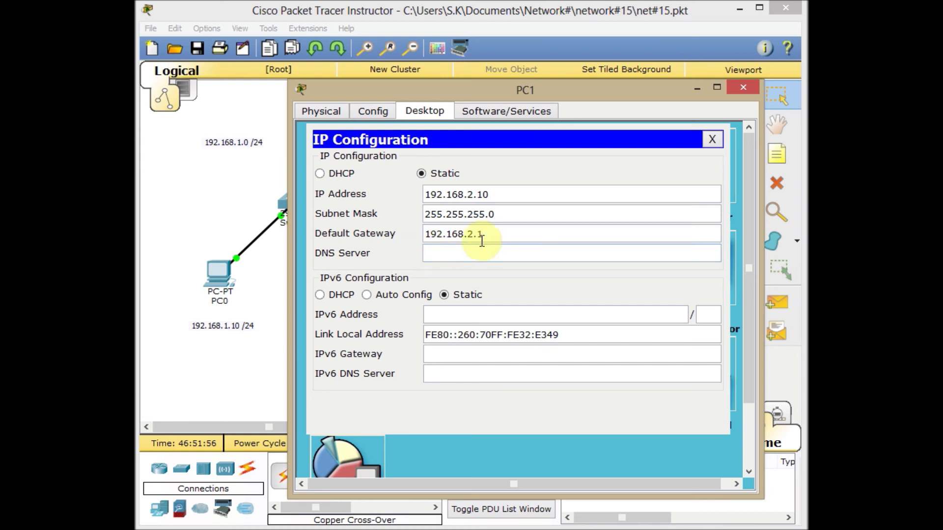
{"action": "left_click", "coordinate": [710, 141]}
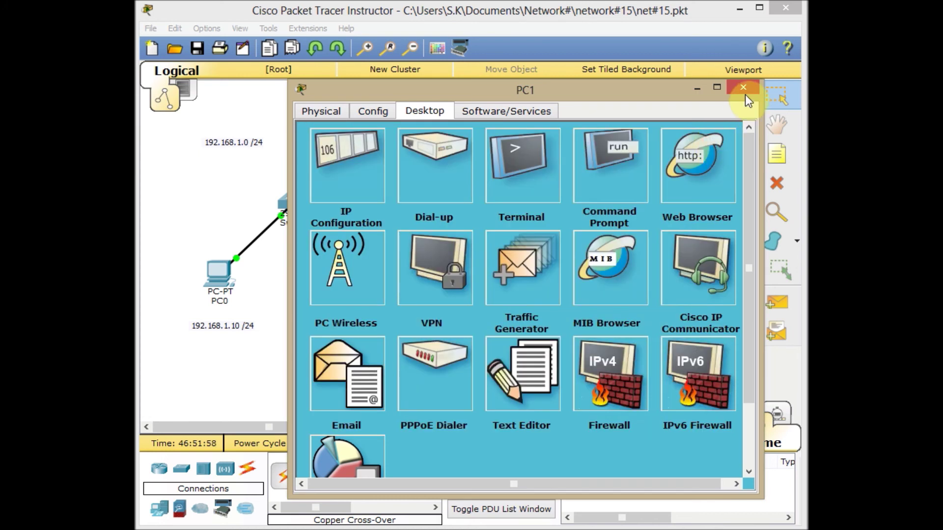
Ping PC0 at 192.168.1.10 from PC1, getting TTL=127 replies.
{"action": "left_click", "coordinate": [604, 166]}
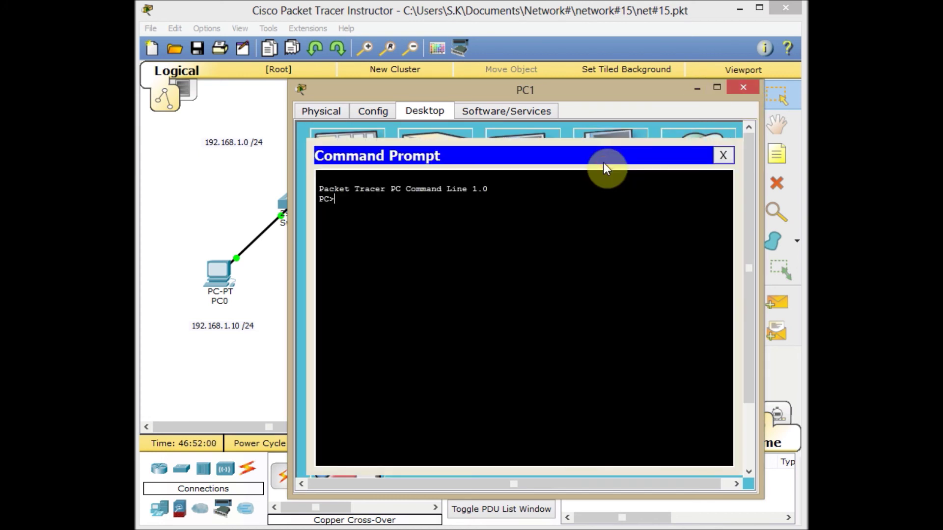
{"action": "type", "text": "ping 192."}
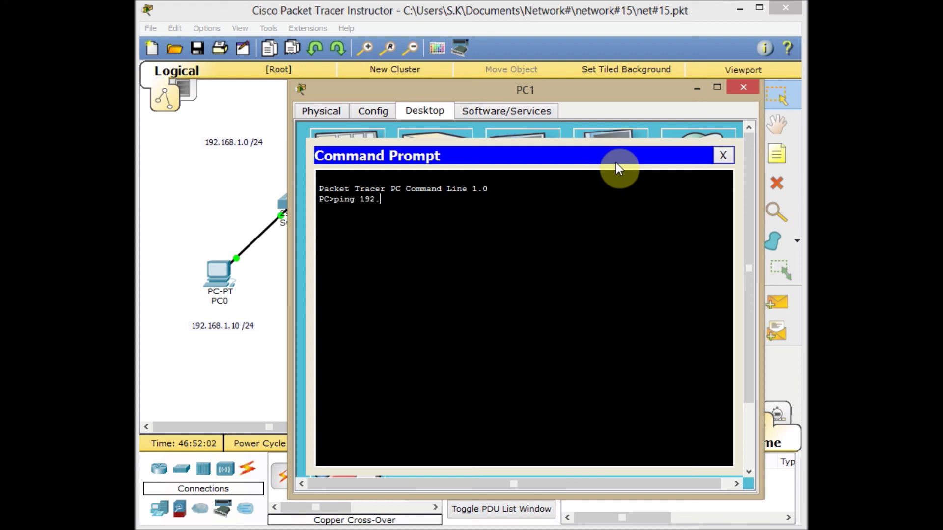
{"action": "type", "text": "168.1.10"}
{"action": "key", "text": "Return"}
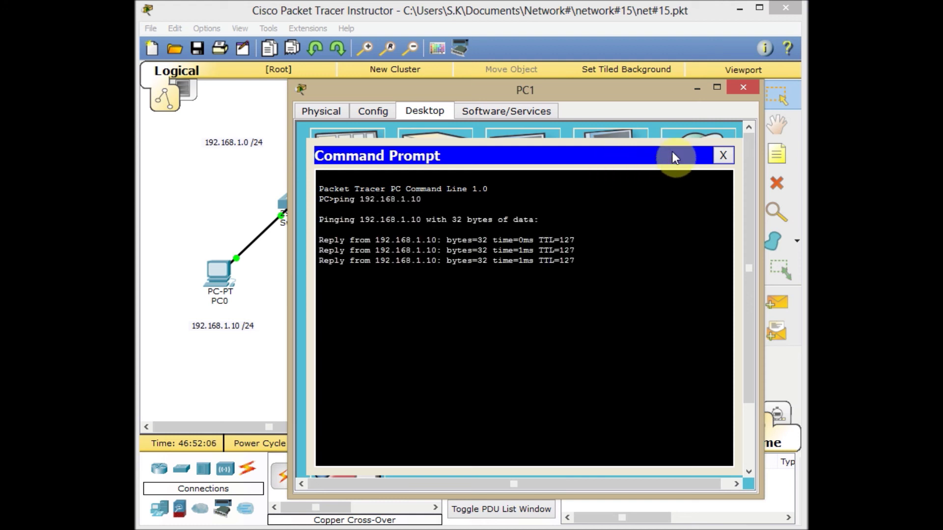
{"action": "left_click", "coordinate": [723, 155]}
{"action": "left_click", "coordinate": [744, 91]}
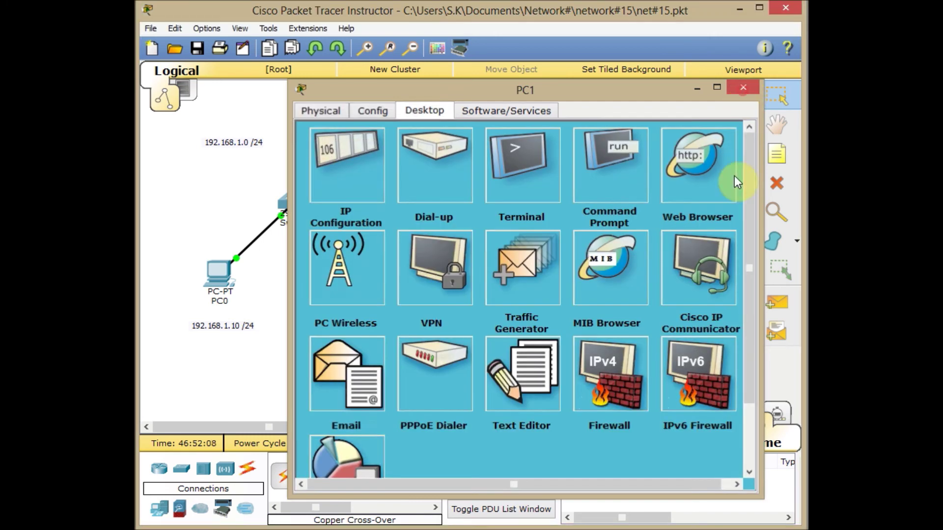